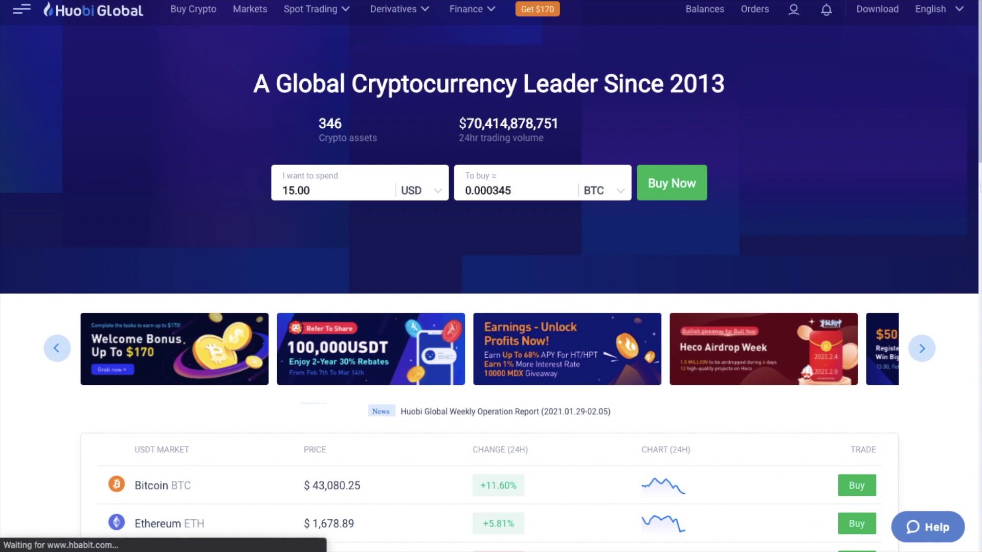
Browse the Spot Trading, Derivatives and Finance menus, then open Finance > Earnings.
{"action": "mouse_move", "coordinate": [332, 11]}
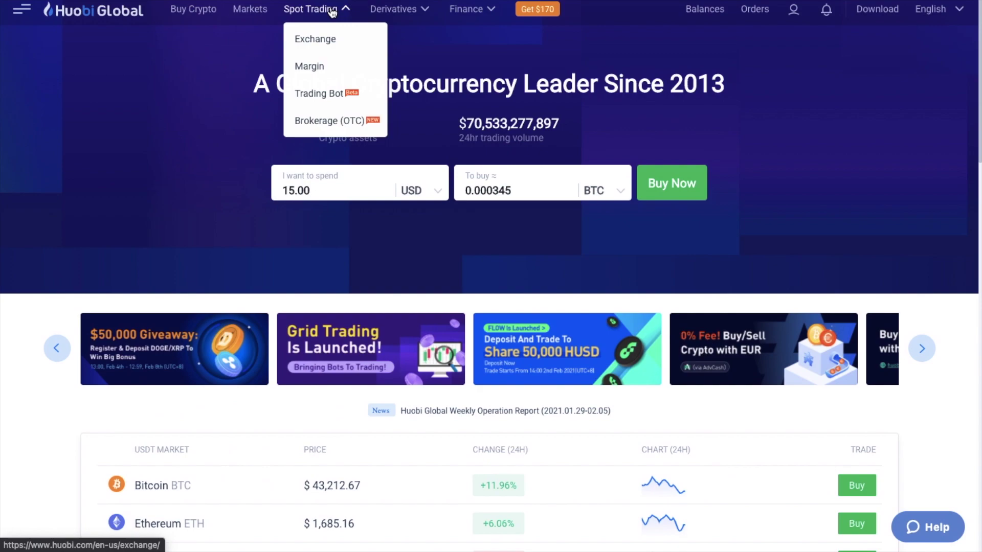
{"action": "left_click", "coordinate": [331, 40]}
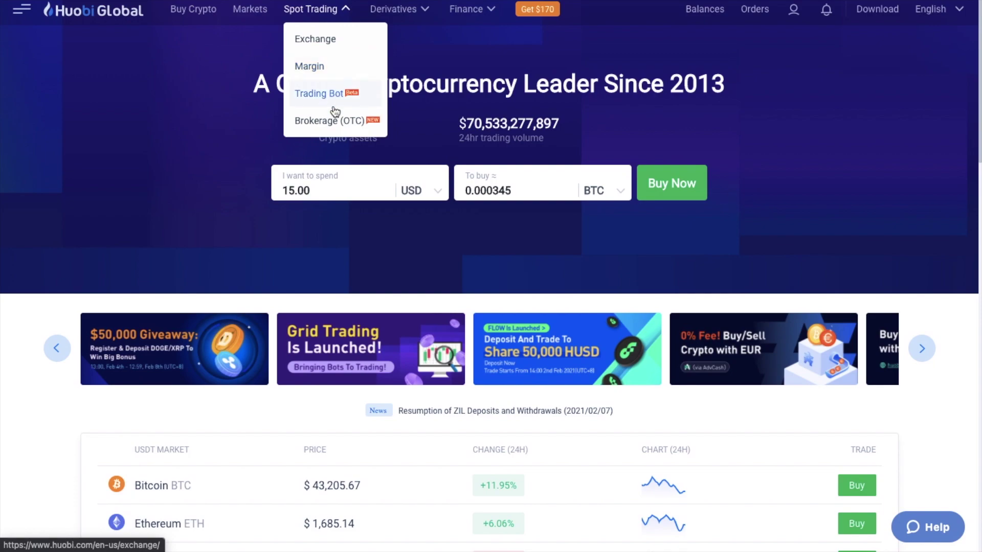
{"action": "mouse_move", "coordinate": [414, 16]}
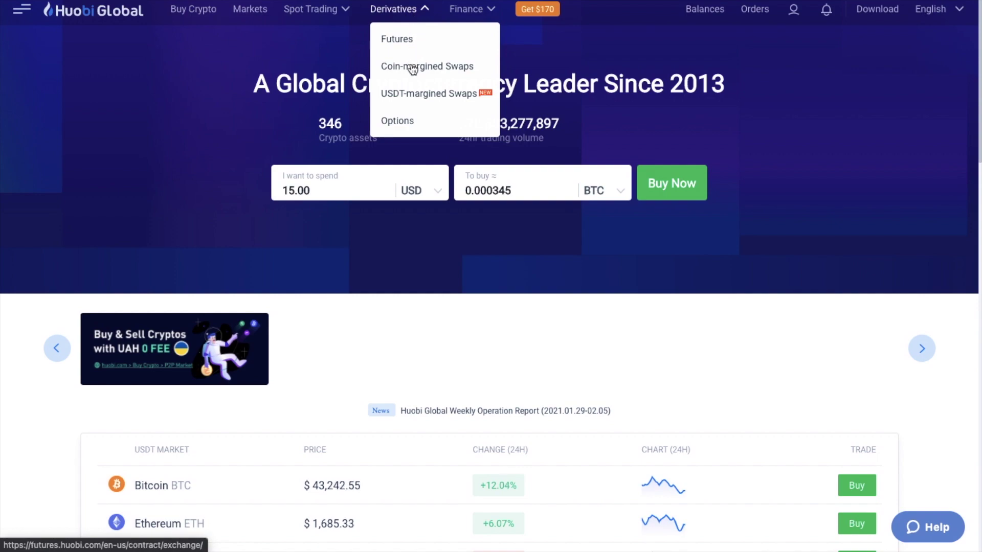
{"action": "mouse_move", "coordinate": [466, 9]}
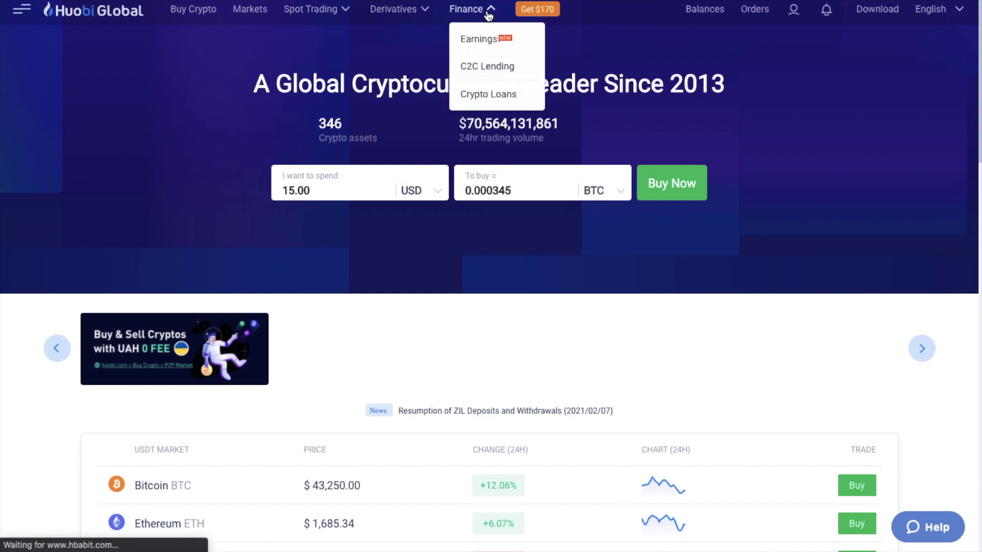
{"action": "left_click", "coordinate": [479, 39]}
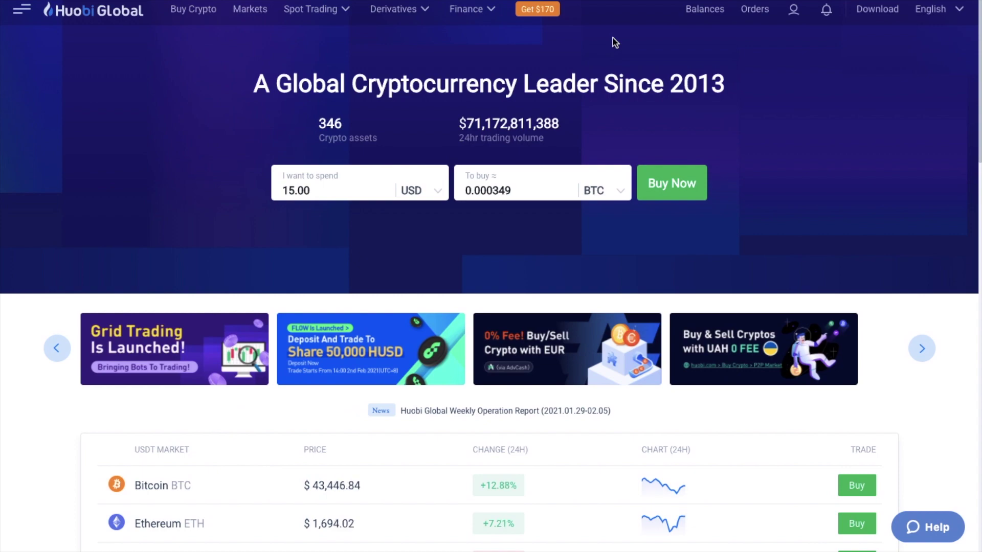
Bring up the orange 'Get $170' welcome bonus offer.
{"action": "left_click", "coordinate": [538, 11]}
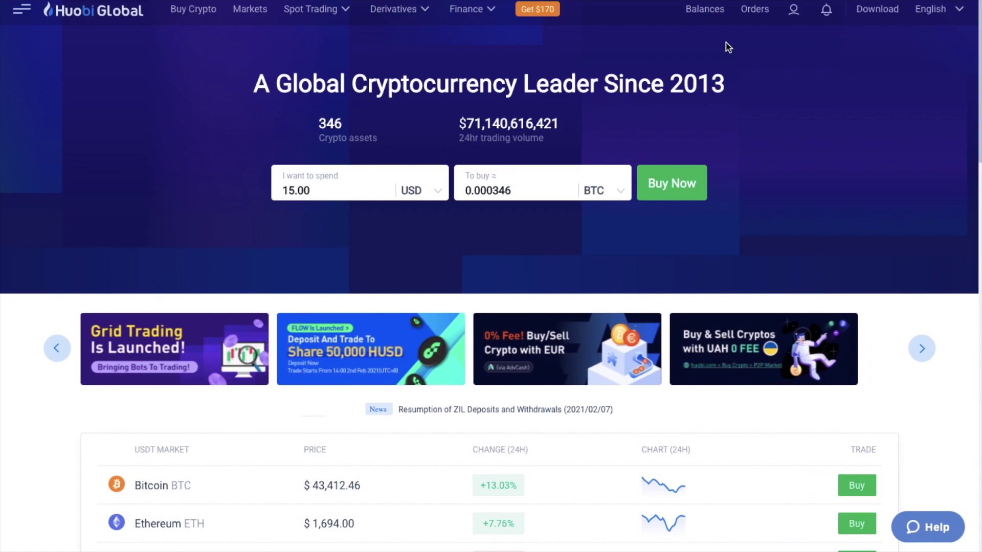
Go to Account & Security from the account menu.
{"action": "mouse_move", "coordinate": [795, 16]}
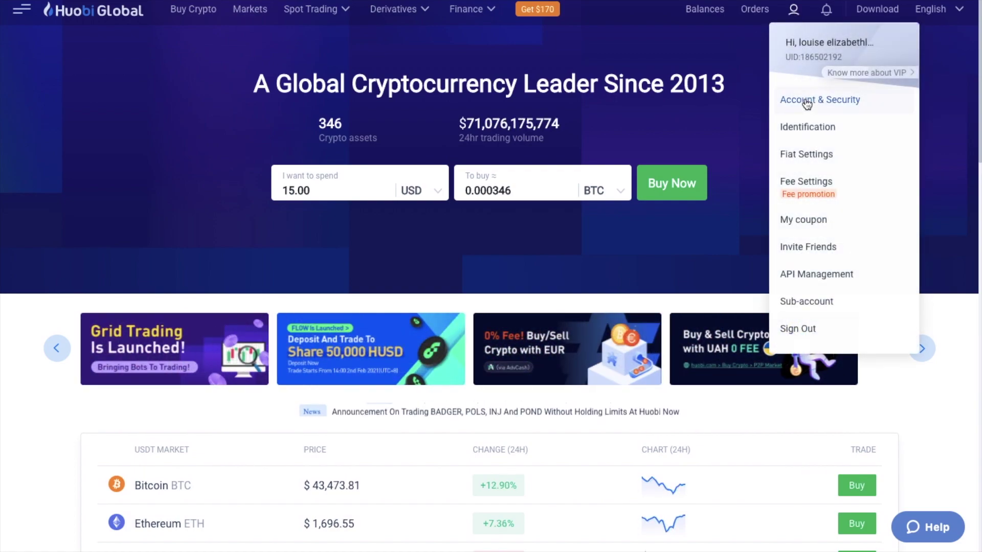
{"action": "left_click", "coordinate": [805, 102]}
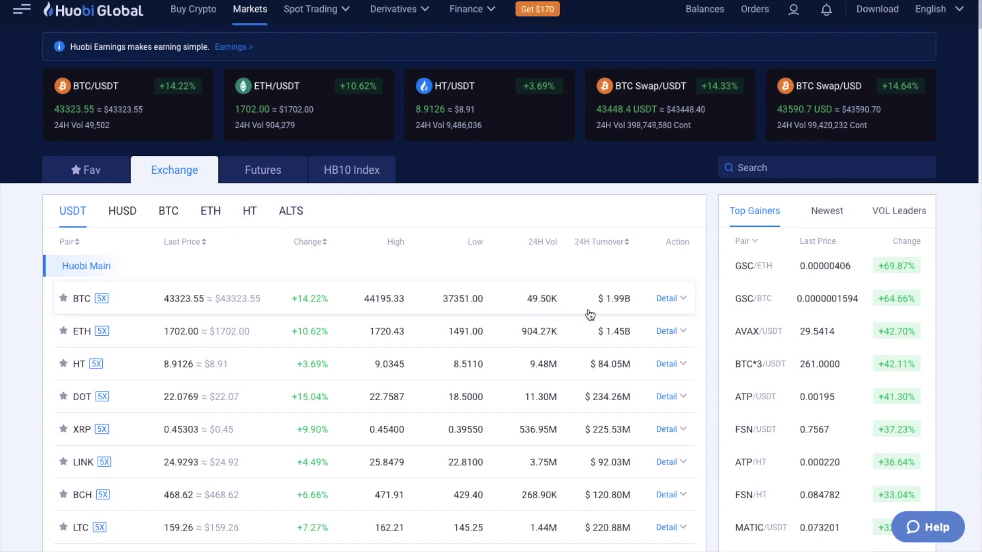
Expand Detail on the BTC row to show its issue date, total amount and circulation.
{"action": "left_click", "coordinate": [685, 302]}
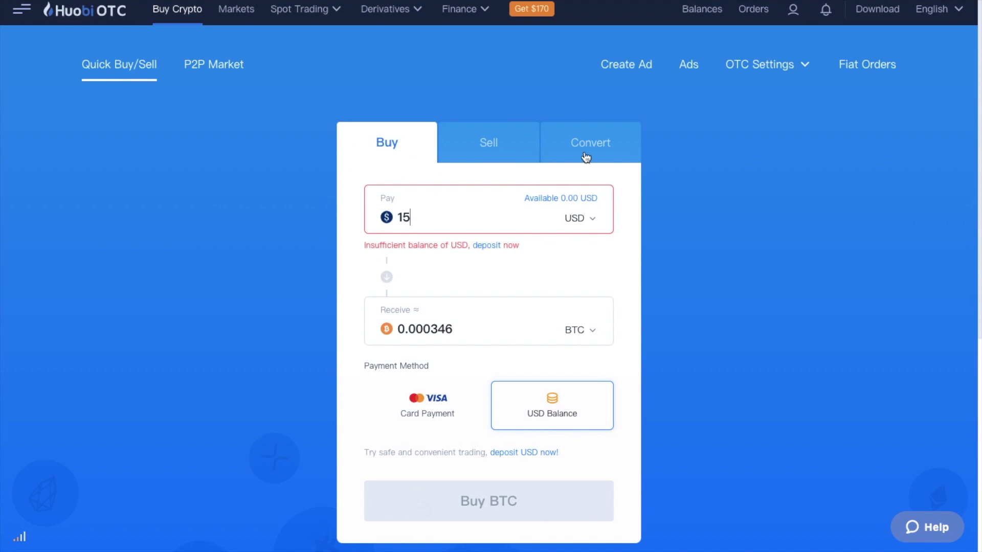
Review the Pay and Receive currency lists for the 15 USD card purchase of BTC.
{"action": "left_click", "coordinate": [593, 223]}
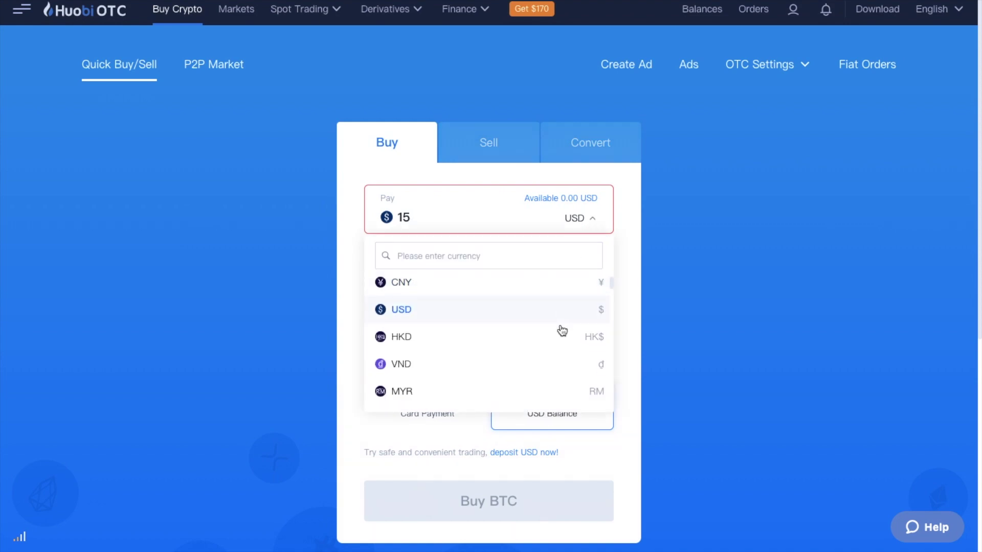
{"action": "scroll", "coordinate": [562, 330], "scroll_direction": "down", "scroll_amount": 3}
{"action": "scroll", "coordinate": [563, 330], "scroll_direction": "up", "scroll_amount": 3}
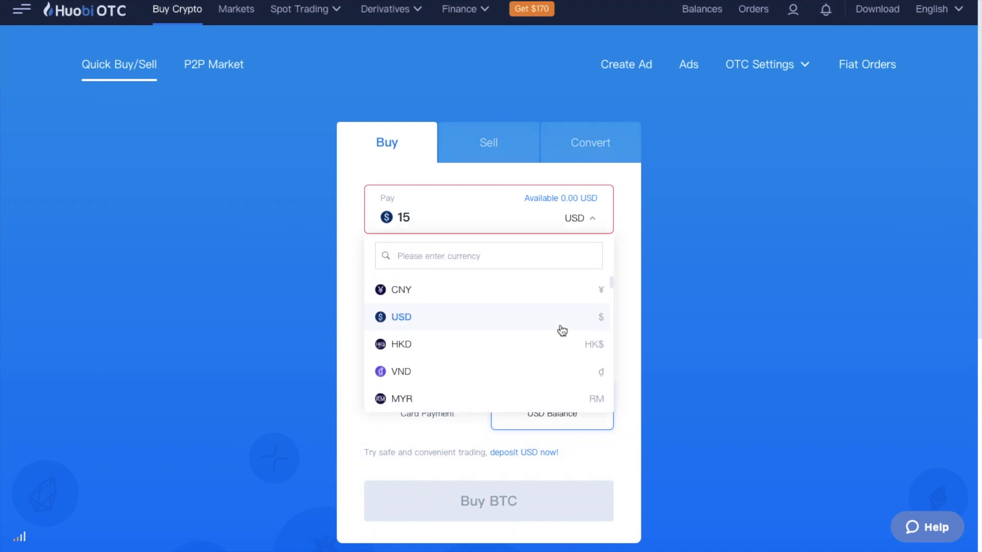
{"action": "left_click", "coordinate": [561, 322]}
{"action": "left_click", "coordinate": [561, 331]}
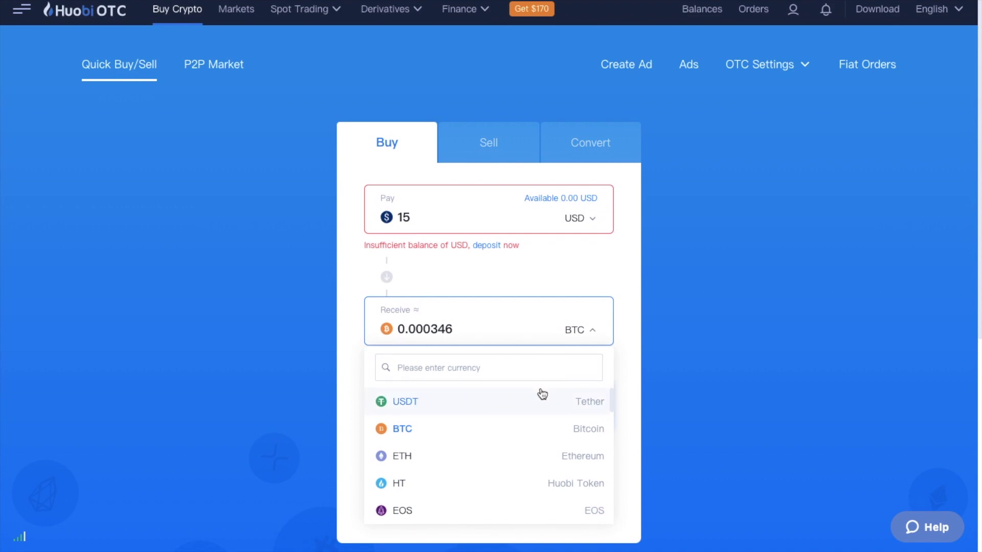
{"action": "scroll", "coordinate": [542, 394], "scroll_direction": "down", "scroll_amount": 4}
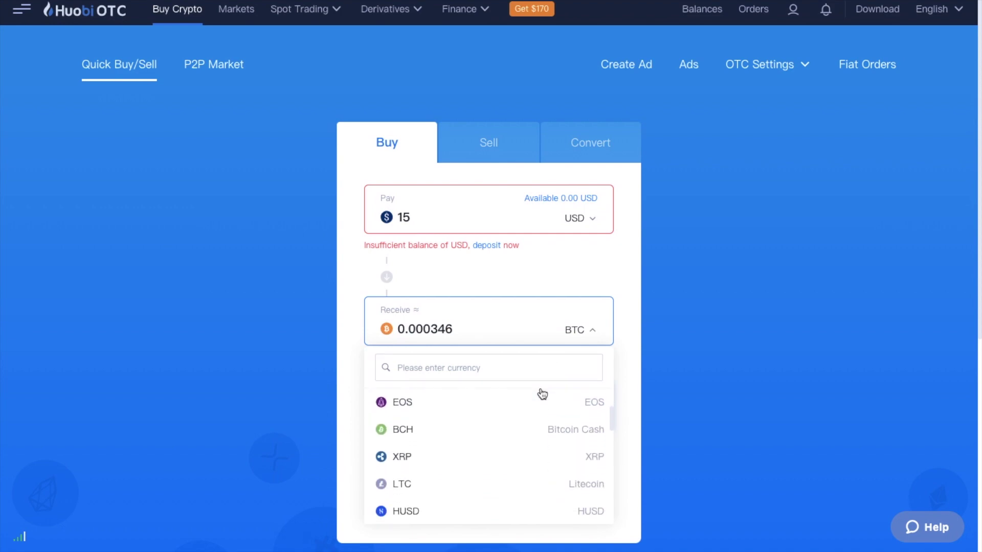
{"action": "scroll", "coordinate": [542, 394], "scroll_direction": "down", "scroll_amount": 3}
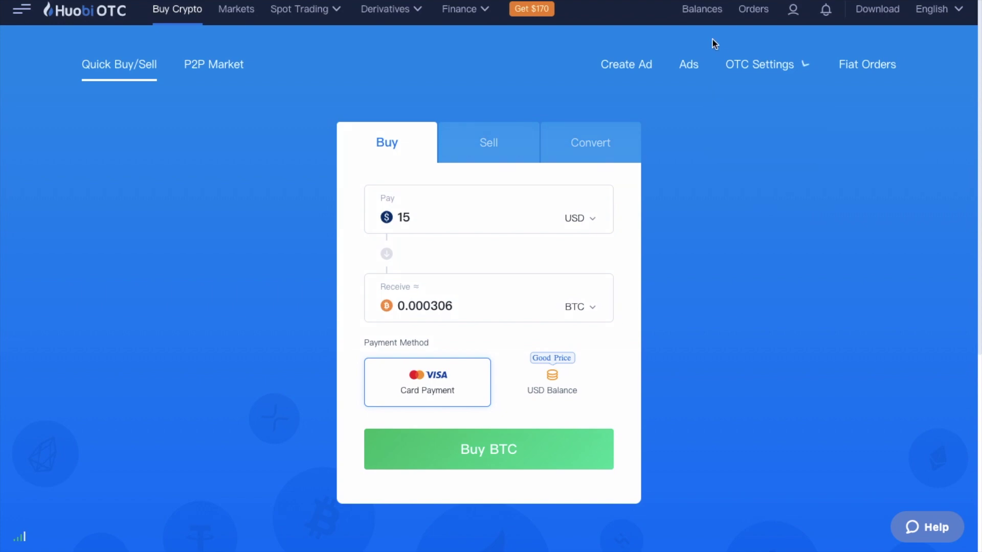
{"action": "mouse_move", "coordinate": [703, 18]}
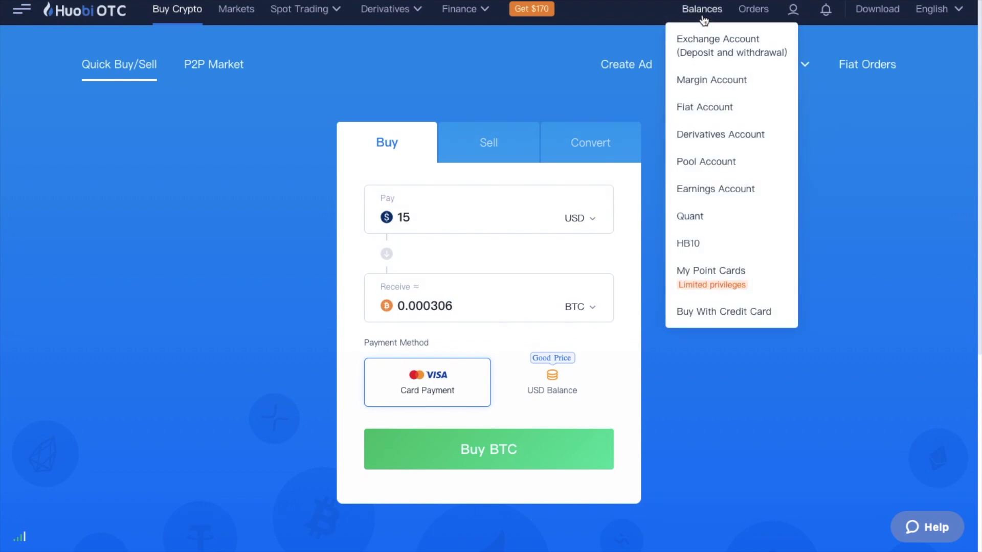
Start a USD deposit via US Domestic Wire Transfer (ABA), then return to Exchange balances.
{"action": "left_click", "coordinate": [706, 49]}
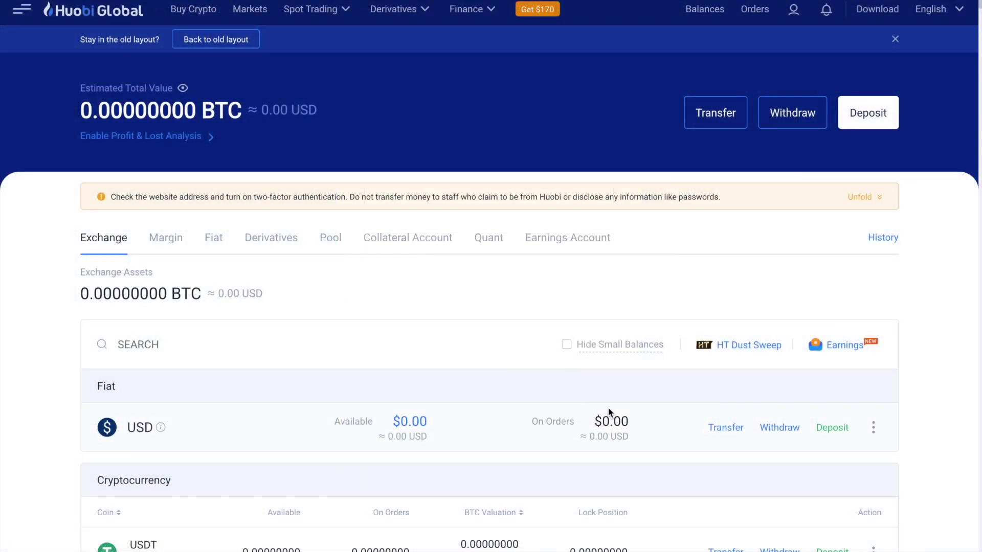
{"action": "left_click", "coordinate": [831, 432]}
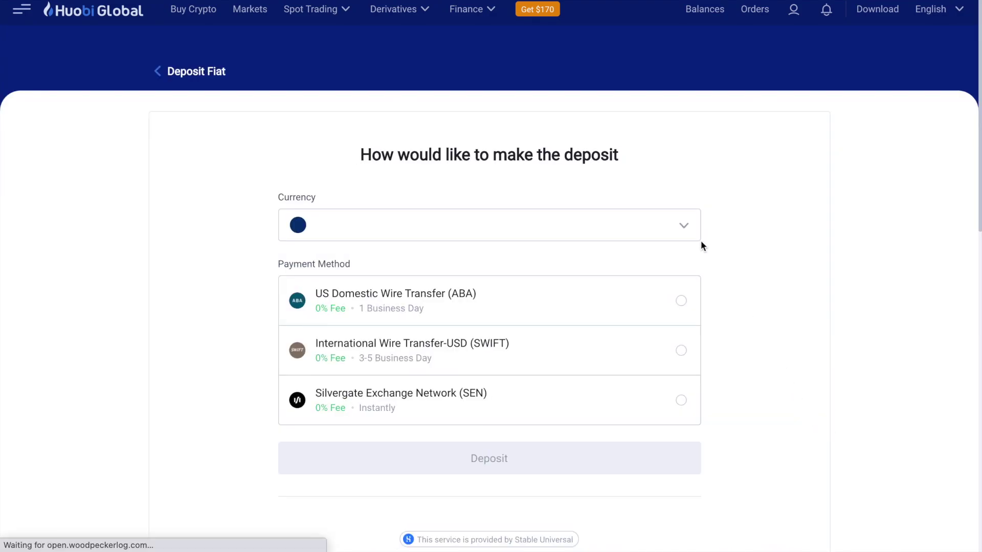
{"action": "left_click", "coordinate": [690, 233]}
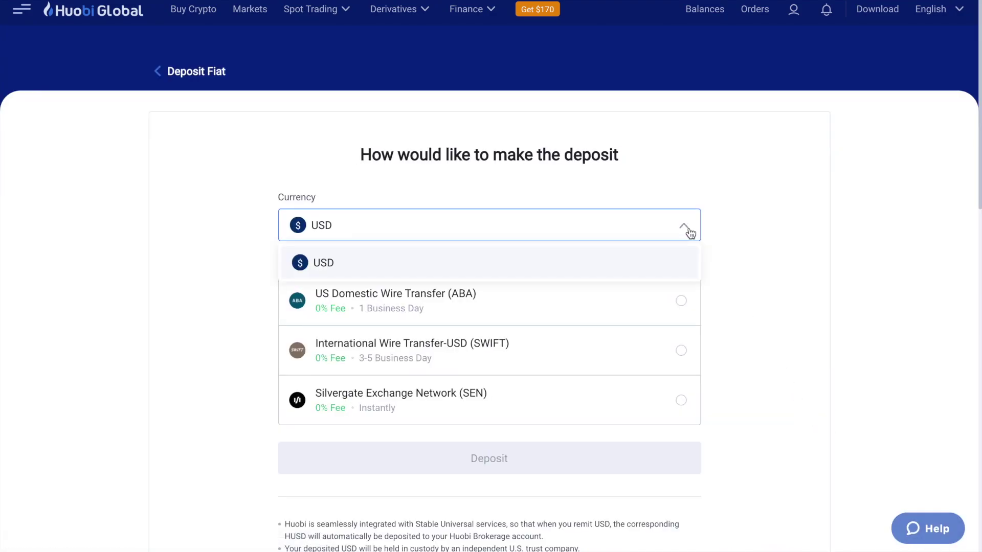
{"action": "left_click", "coordinate": [689, 233]}
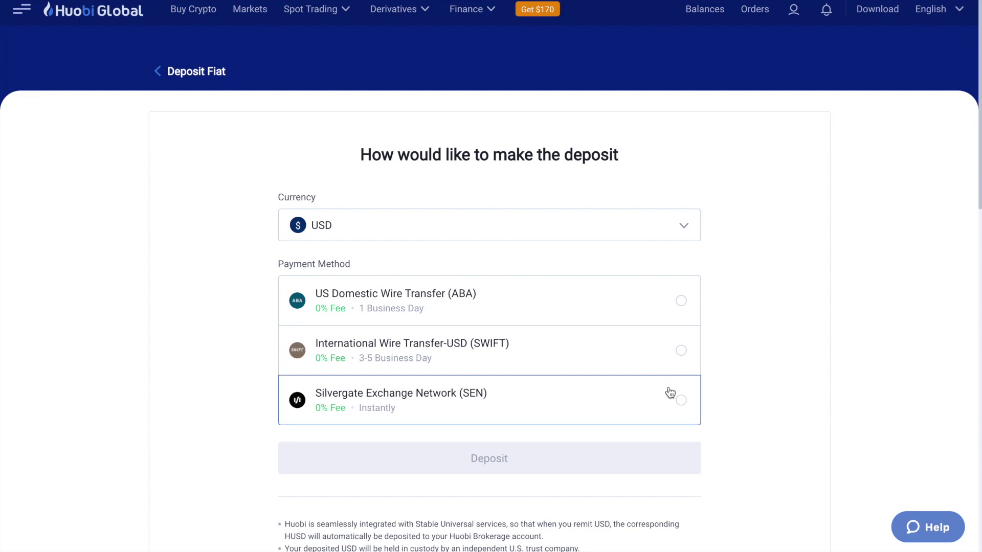
{"action": "left_click", "coordinate": [681, 302]}
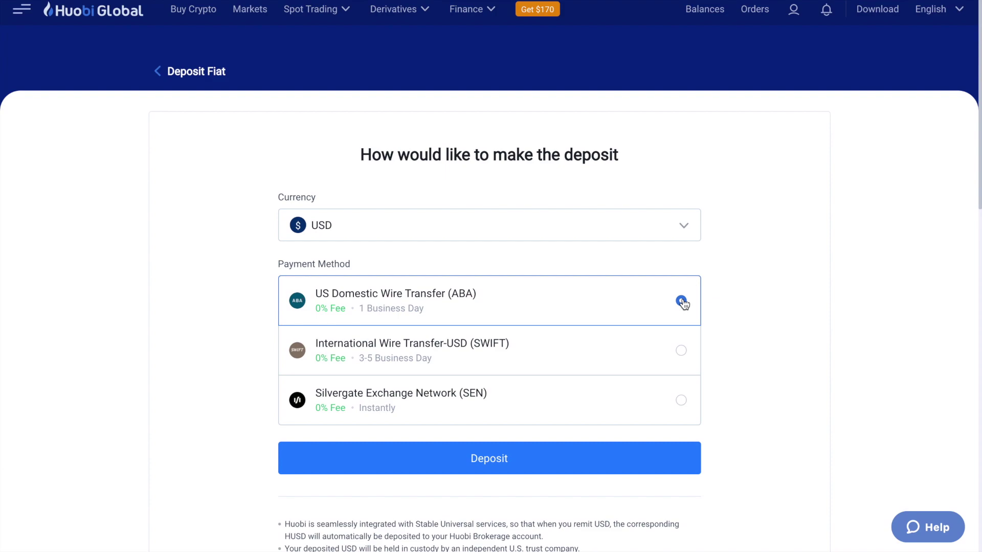
{"action": "left_click", "coordinate": [204, 74]}
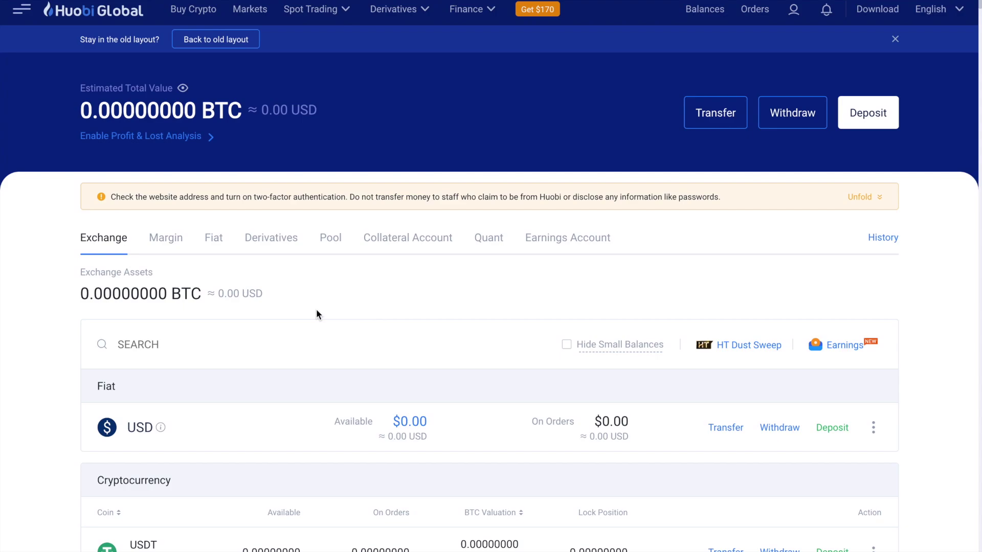
{"action": "scroll", "coordinate": [316, 310], "scroll_direction": "down", "scroll_amount": 5}
{"action": "scroll", "coordinate": [317, 313], "scroll_direction": "down", "scroll_amount": 4}
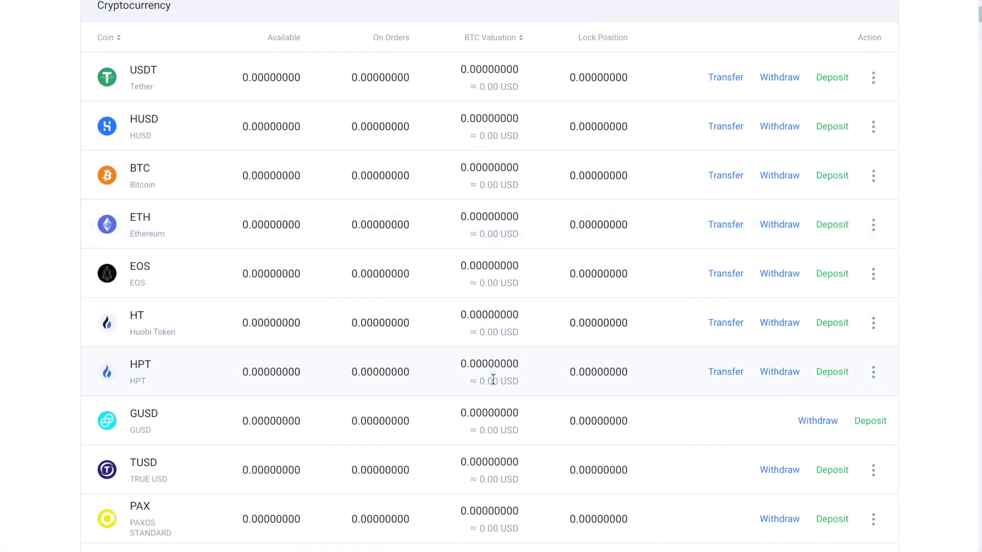
{"action": "scroll", "coordinate": [492, 378], "scroll_direction": "down", "scroll_amount": 6}
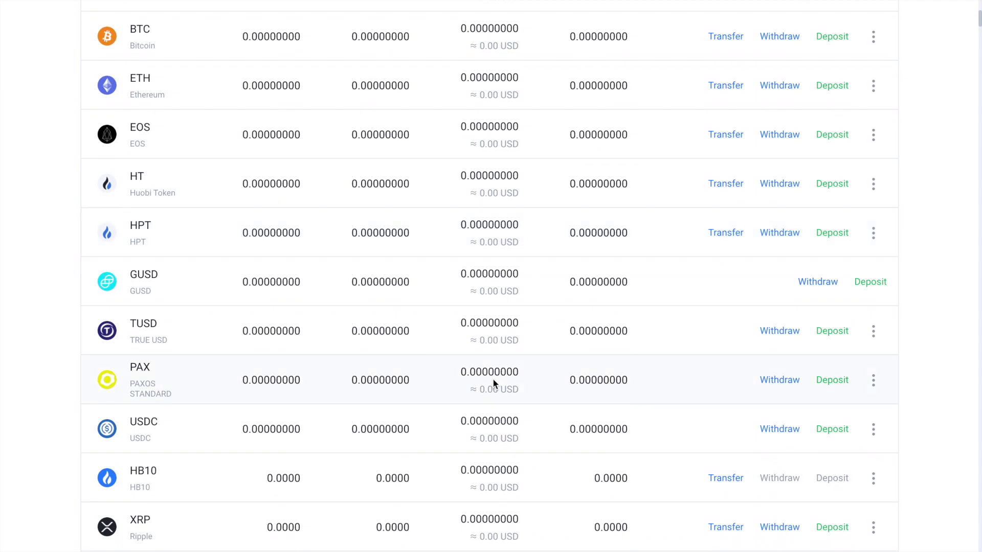
{"action": "scroll", "coordinate": [493, 378], "scroll_direction": "down", "scroll_amount": 8}
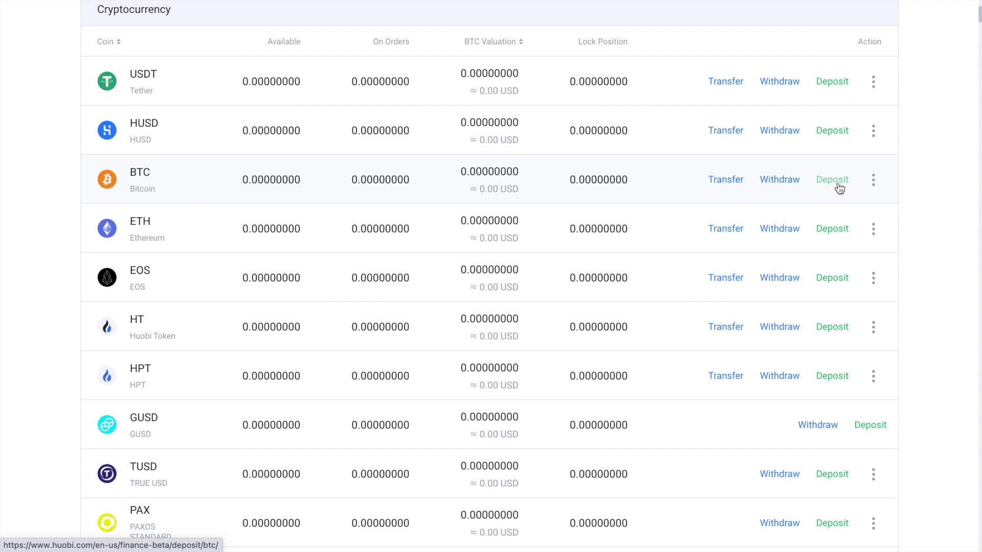
{"action": "left_click", "coordinate": [832, 180]}
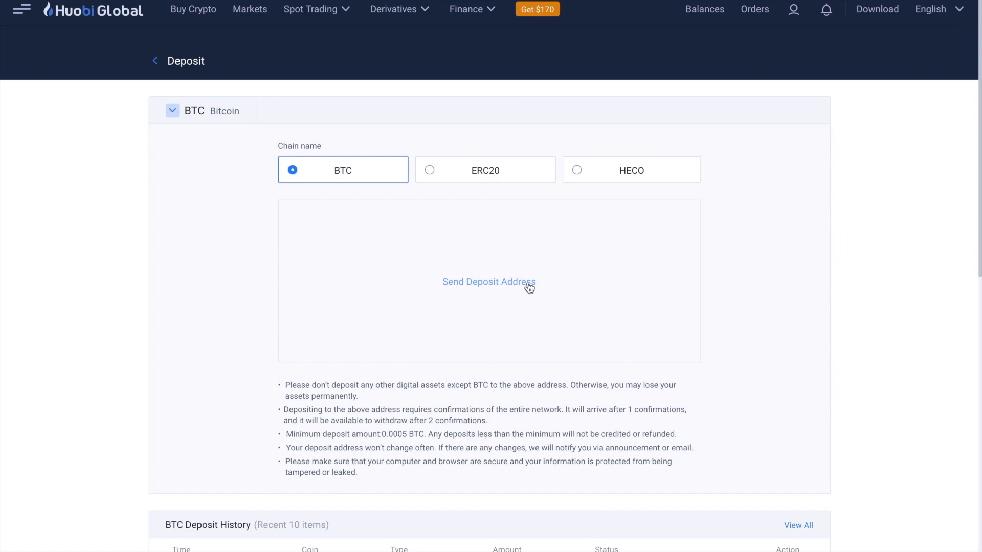
Reveal and copy the BTC-chain Bitcoin deposit address.
{"action": "left_click", "coordinate": [528, 285]}
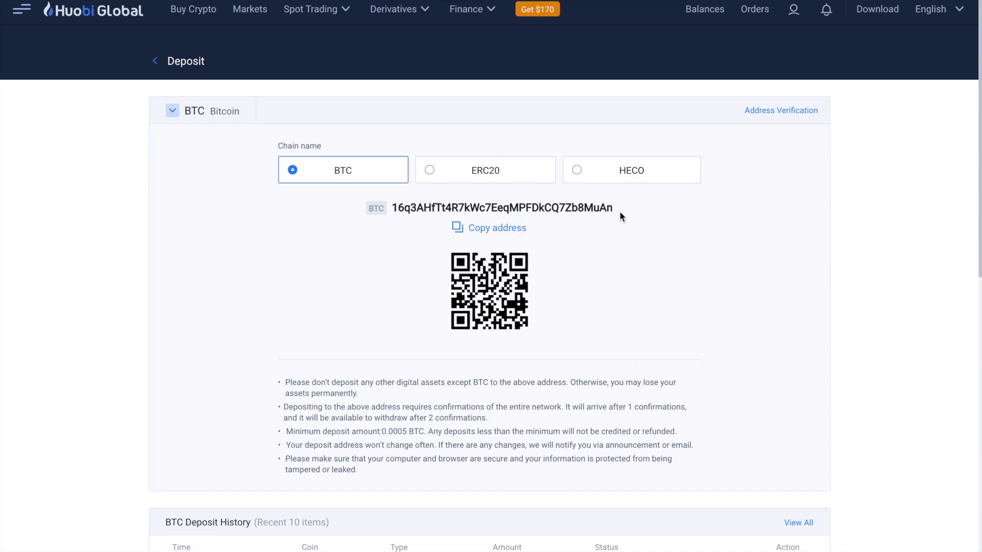
{"action": "left_click", "coordinate": [510, 230]}
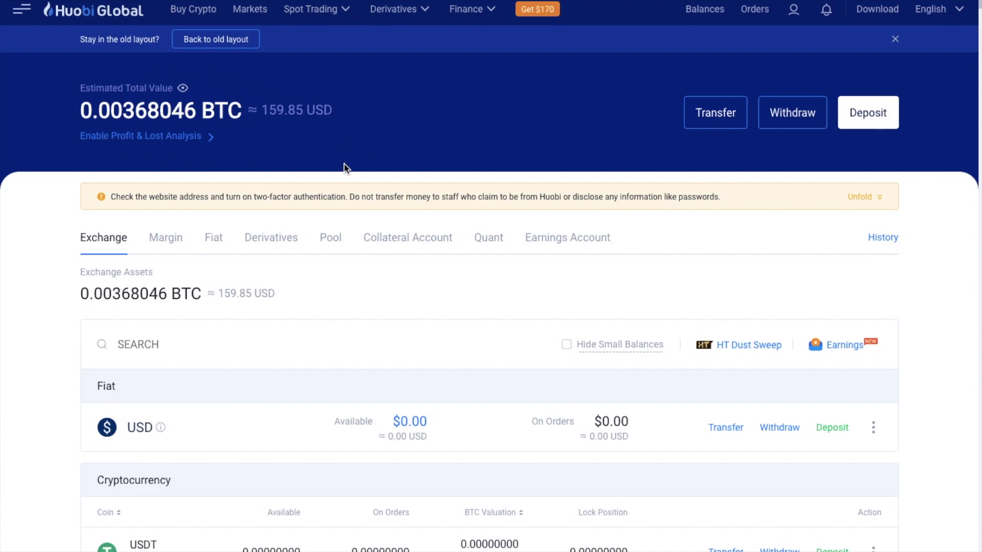
Open the spot Exchange screen with the coin list showing BTC-quoted pairs.
{"action": "mouse_move", "coordinate": [324, 10]}
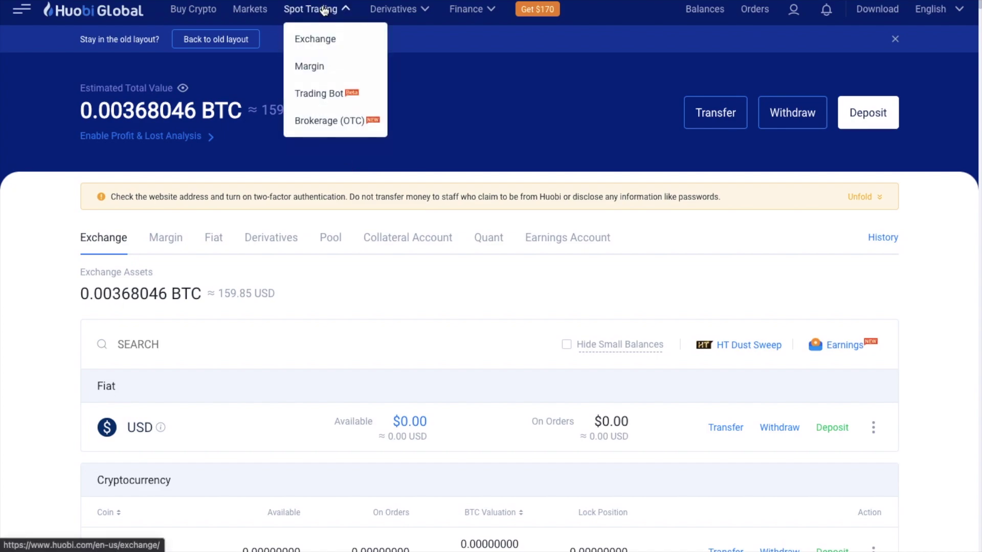
{"action": "left_click", "coordinate": [323, 10]}
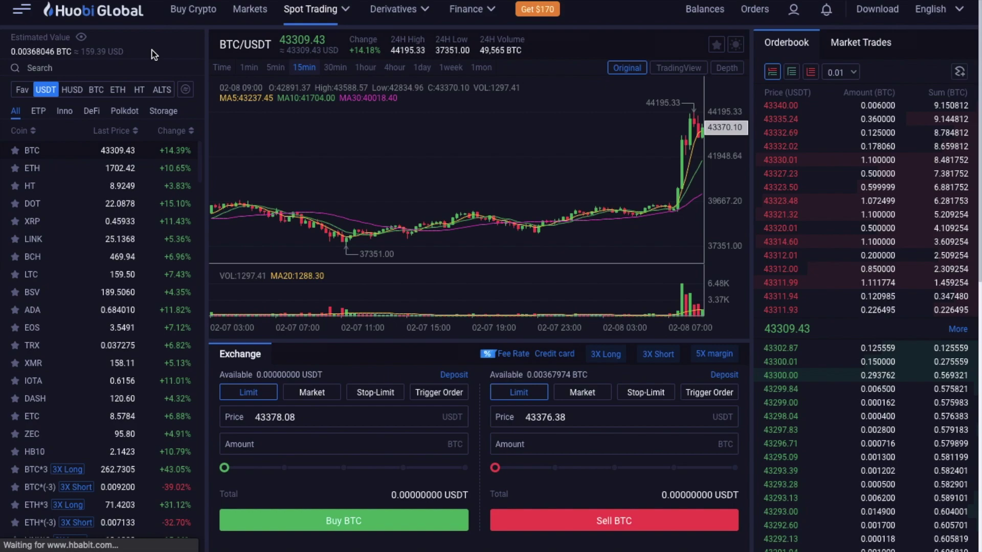
{"action": "left_click", "coordinate": [101, 92]}
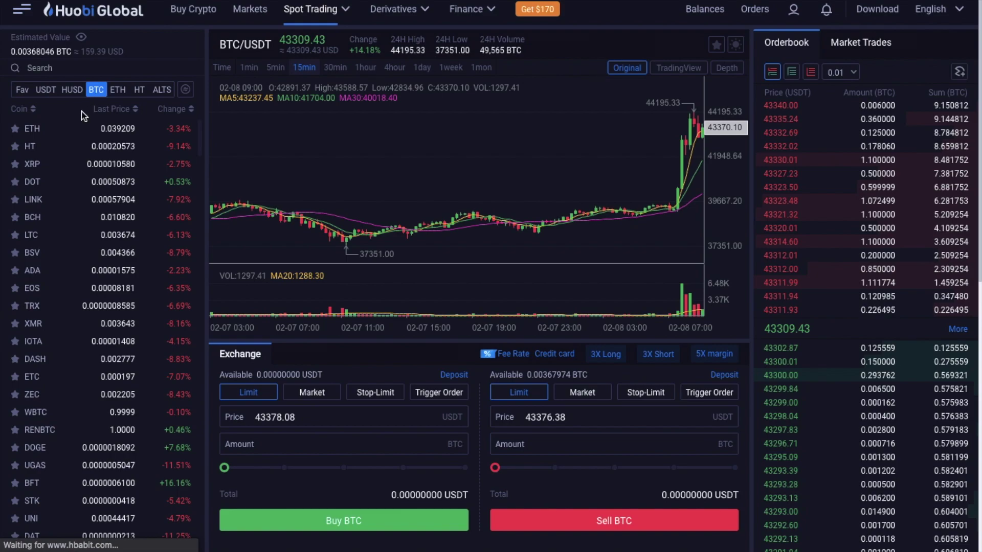
Load the ETH/BTC market and bring up its recent market trades.
{"action": "left_click", "coordinate": [67, 133]}
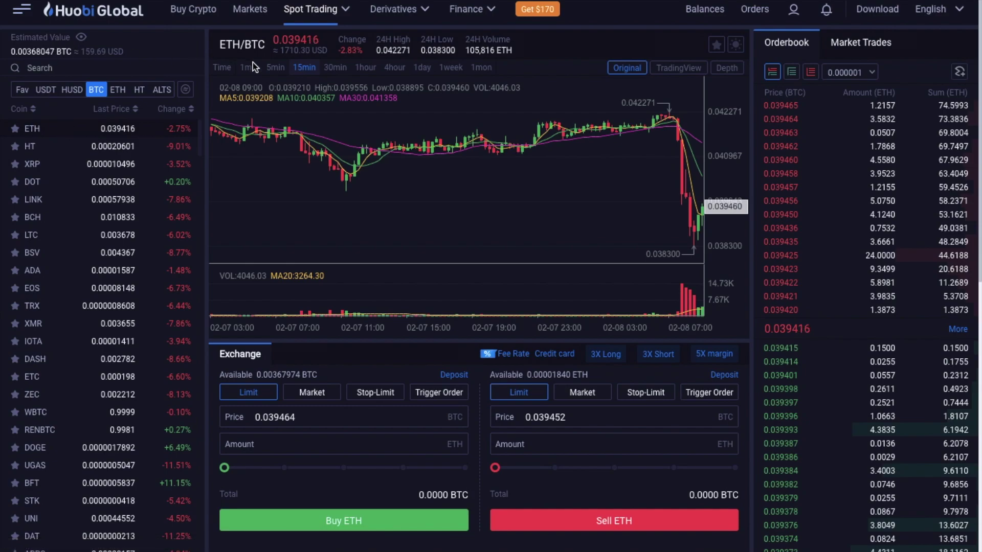
{"action": "mouse_move", "coordinate": [253, 58]}
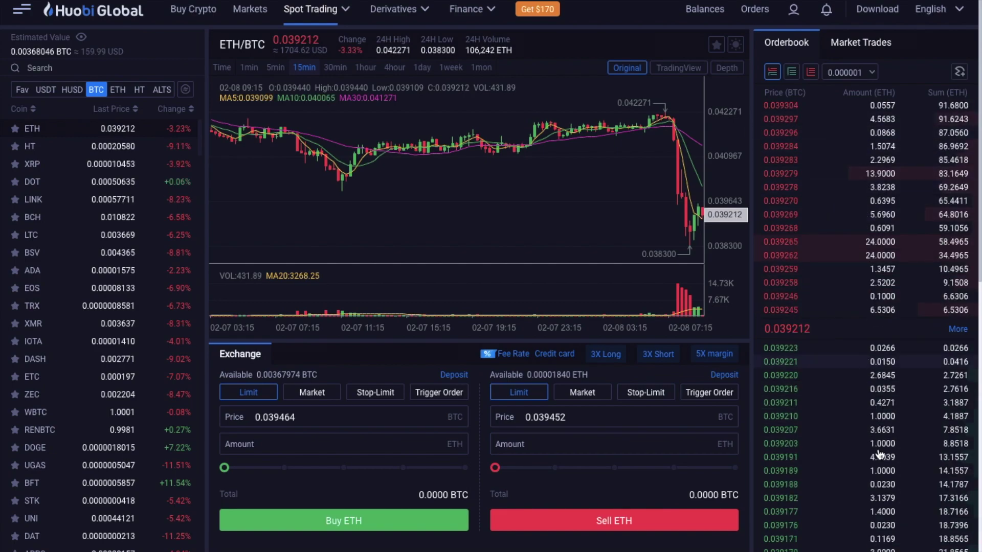
{"action": "left_click", "coordinate": [853, 45]}
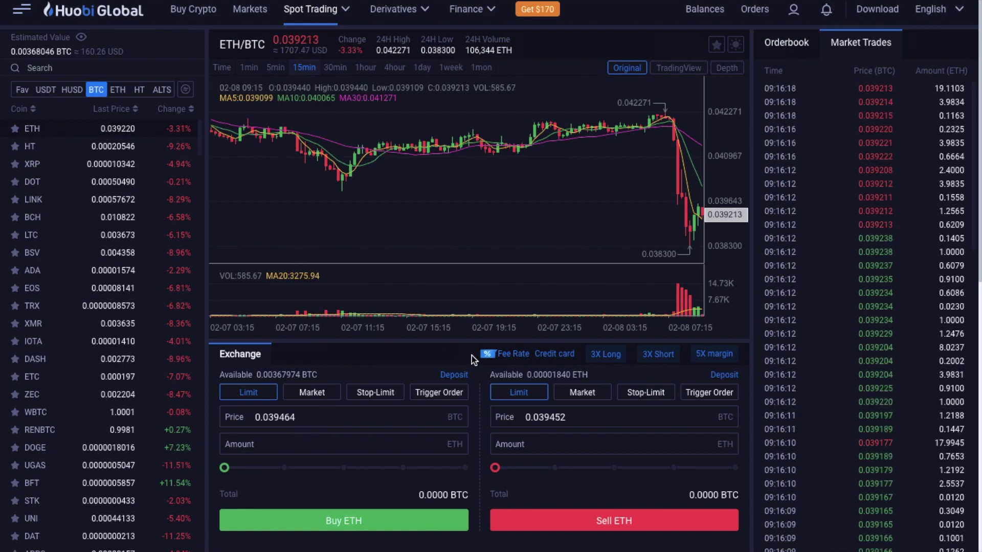
Check the maker/taker fees shown under Fee Rate.
{"action": "mouse_move", "coordinate": [508, 360]}
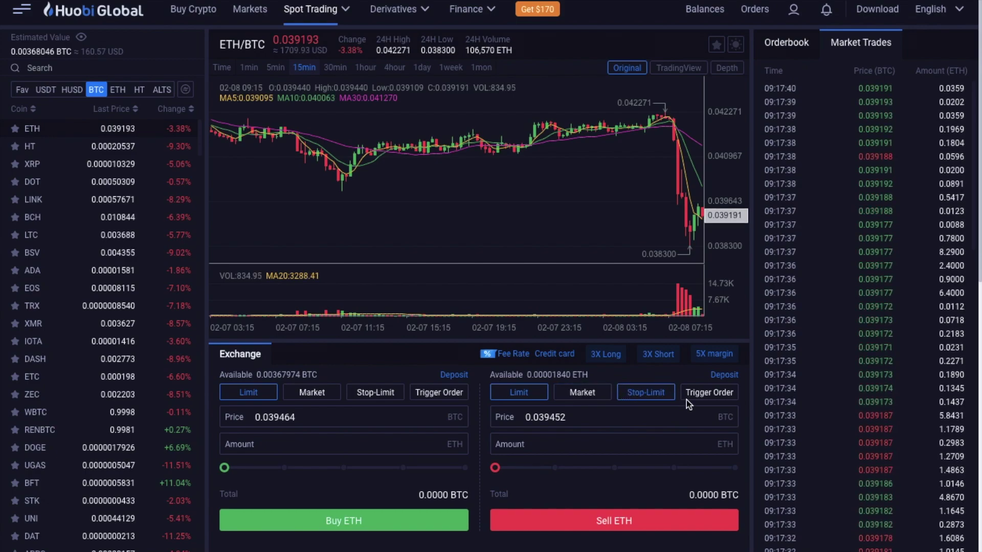
{"action": "left_click", "coordinate": [311, 392]}
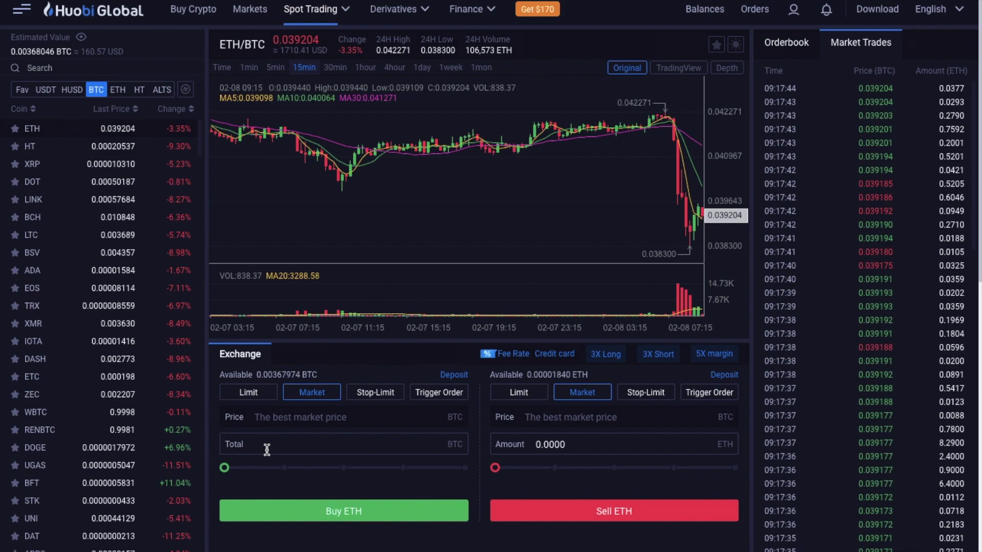
{"action": "left_click_drag", "start_coordinate": [275, 473], "coordinate": [490, 496]}
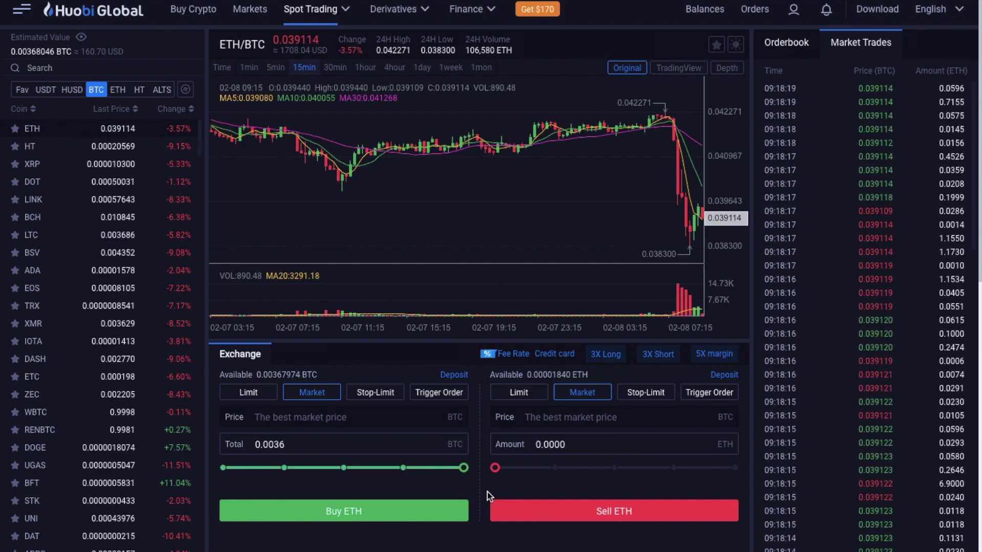
{"action": "left_click", "coordinate": [260, 395]}
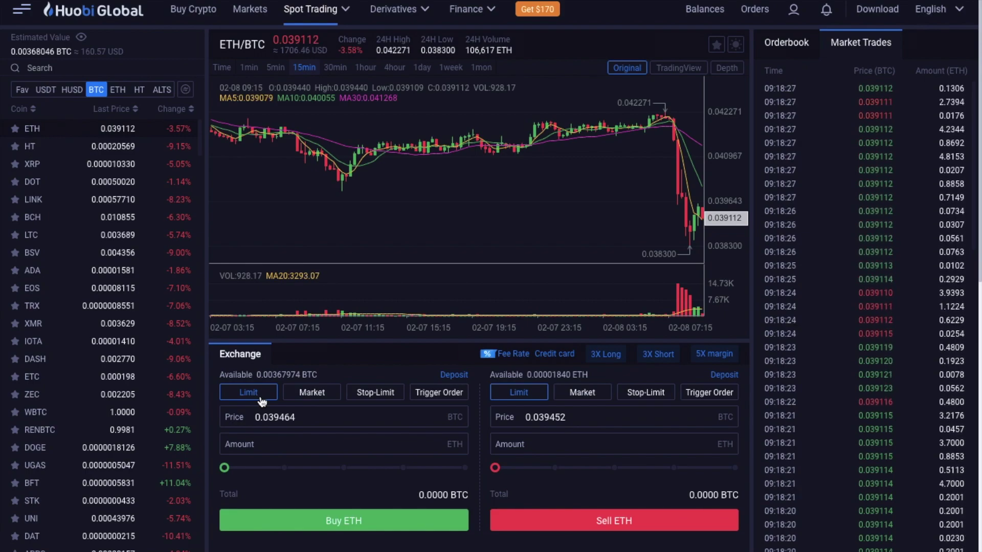
Change the last digit of the ETH/BTC limit buy price to 5.
{"action": "left_click", "coordinate": [296, 417]}
{"action": "key", "text": "BackSpace"}
{"action": "type", "text": "5"}
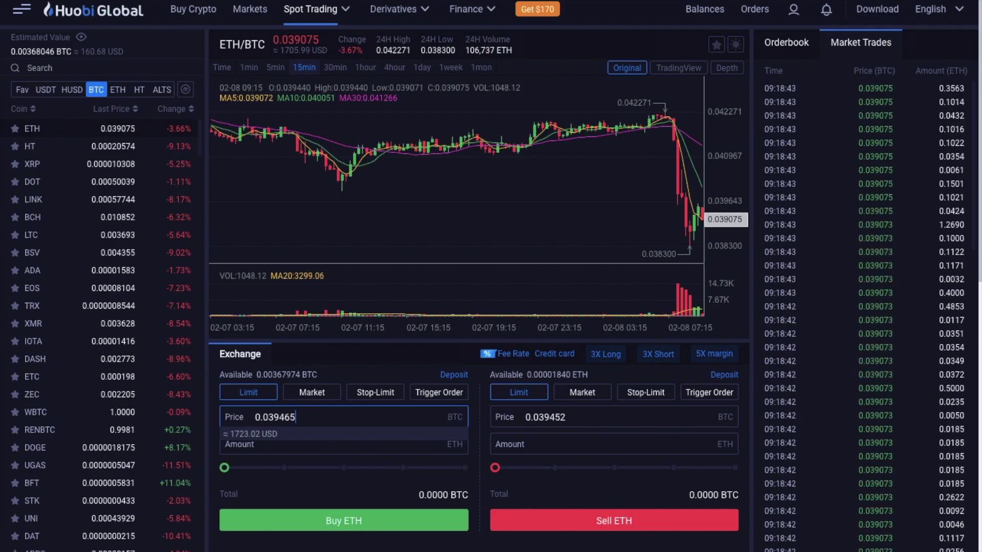
Try the stop-limit order type, switch both forms to trigger orders, then list the USDT markets.
{"action": "left_click", "coordinate": [381, 398]}
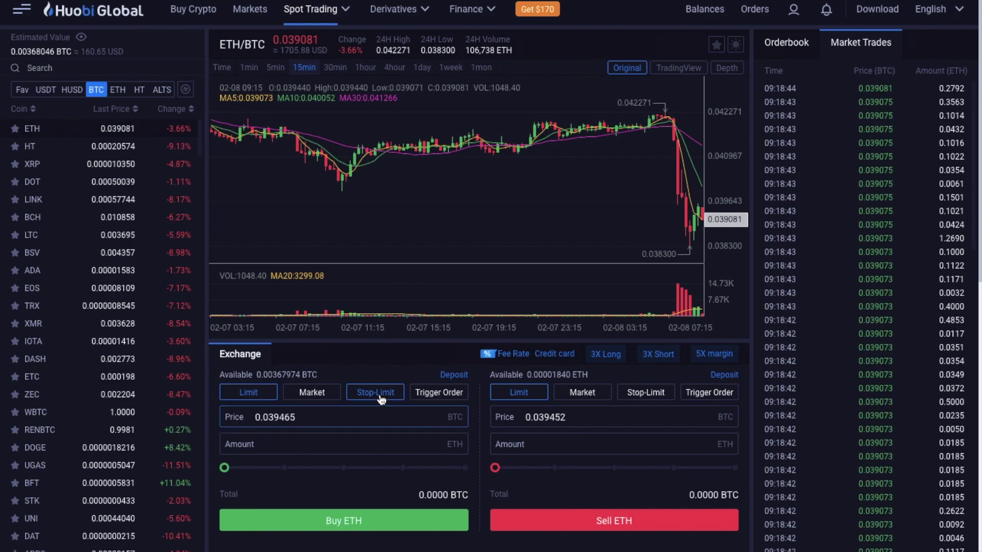
{"action": "left_click", "coordinate": [331, 419]}
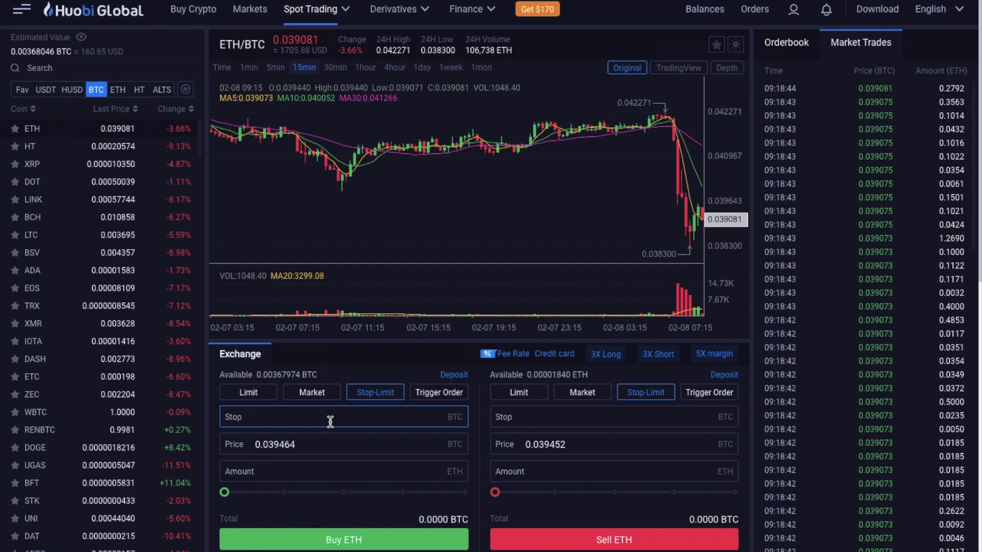
{"action": "left_click", "coordinate": [441, 393]}
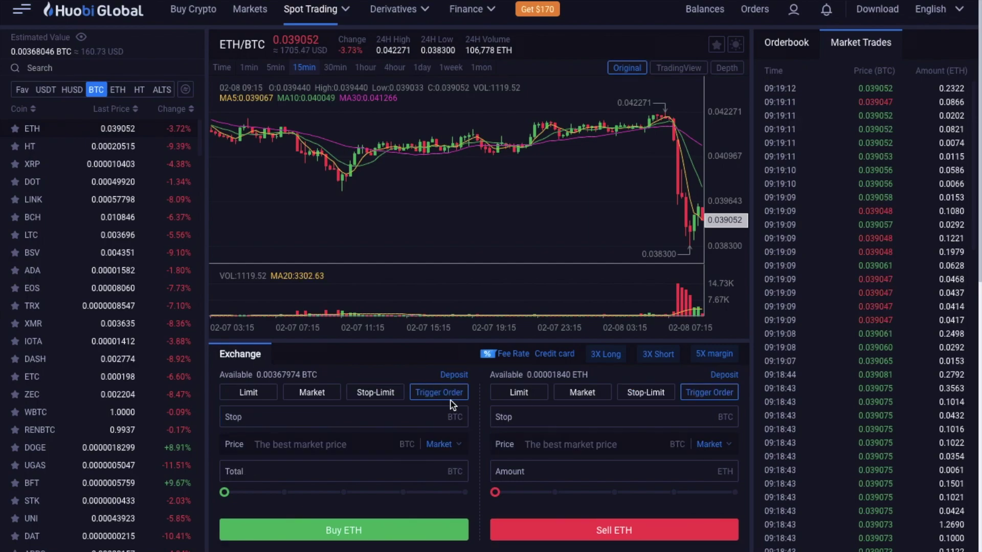
{"action": "mouse_move", "coordinate": [449, 399]}
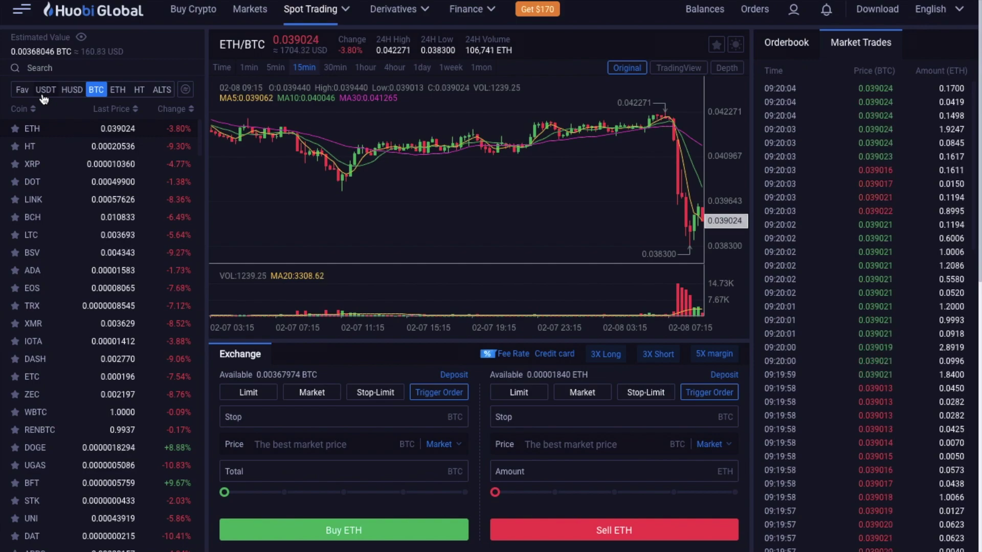
{"action": "left_click", "coordinate": [44, 96]}
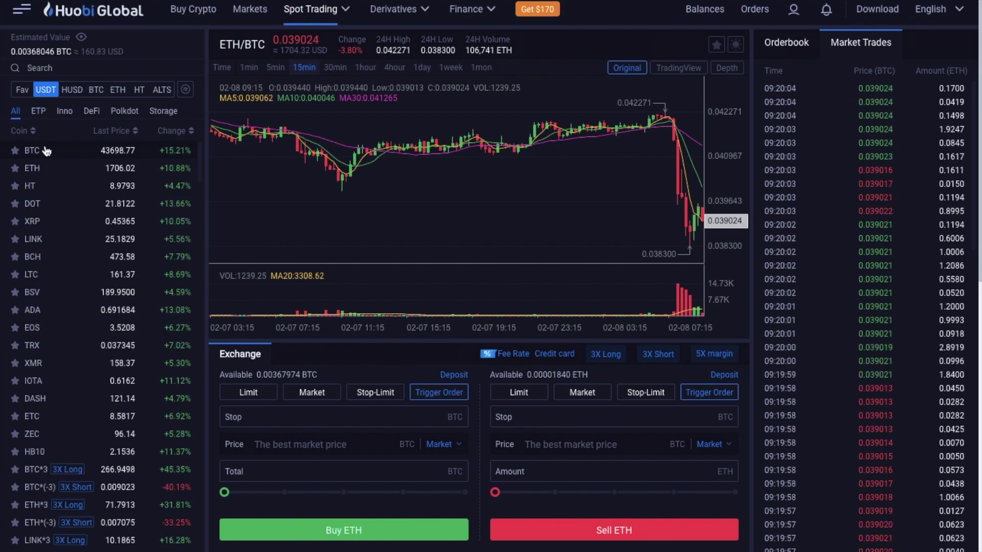
Load the BTC/USDT pair and start entering the sell price.
{"action": "left_click", "coordinate": [32, 151]}
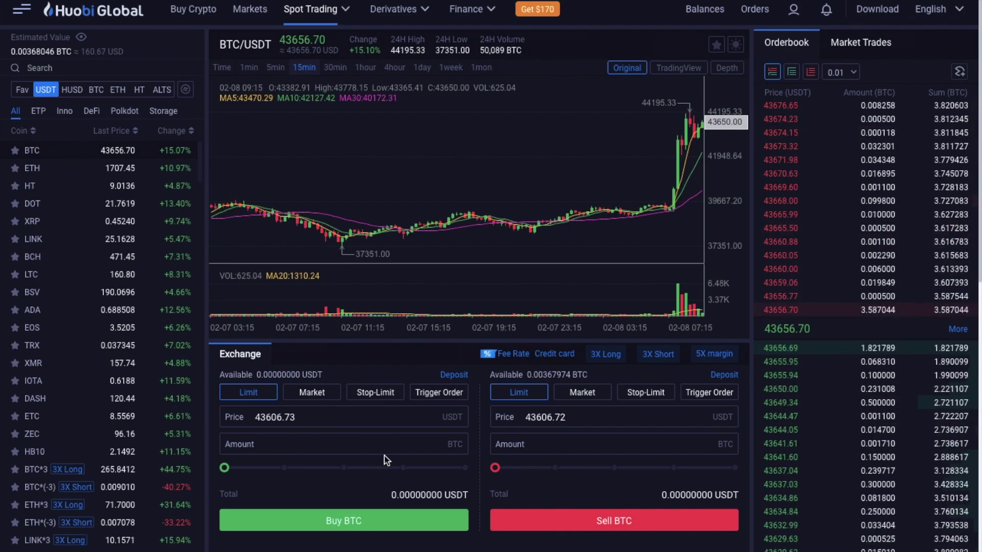
{"action": "left_click", "coordinate": [566, 407]}
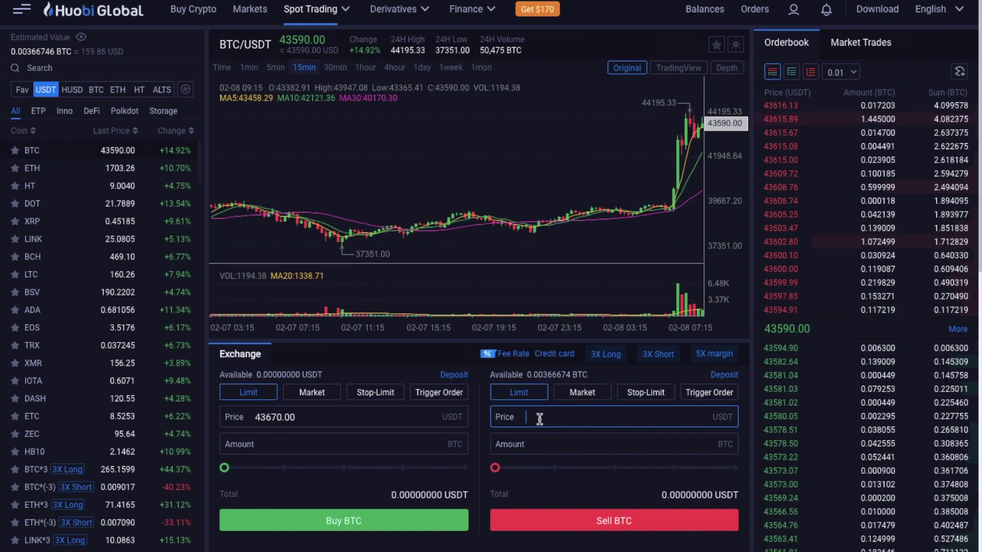
Limit-sell all 0.003666 BTC at 43634.32 USDT from the order book, totalling about 159.96 USDT.
{"action": "type", "text": "43650"}
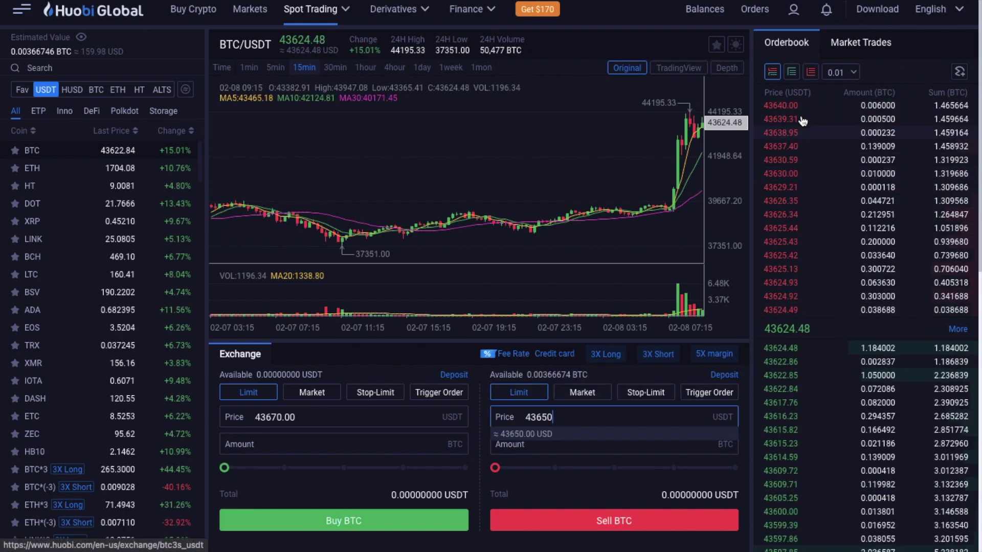
{"action": "left_click", "coordinate": [799, 188]}
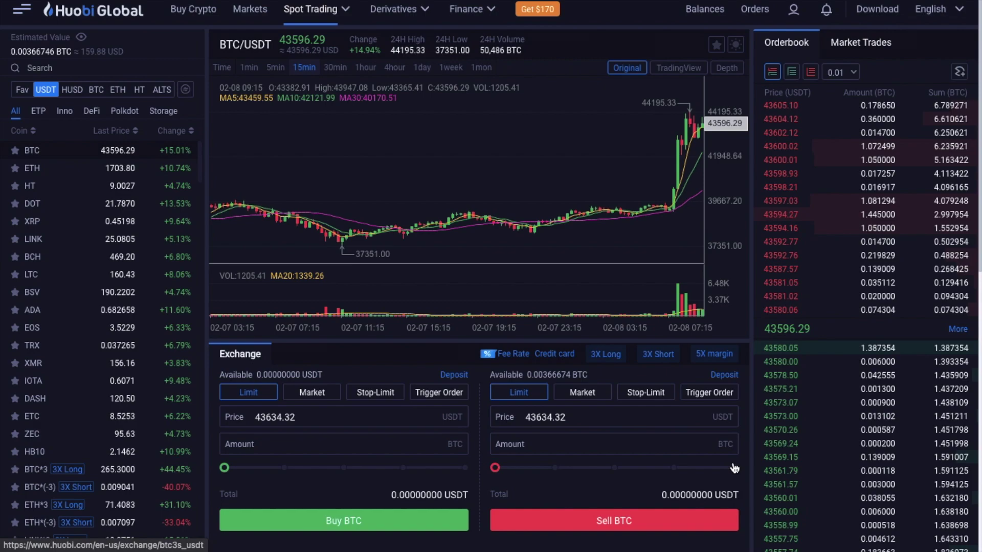
{"action": "left_click", "coordinate": [500, 468]}
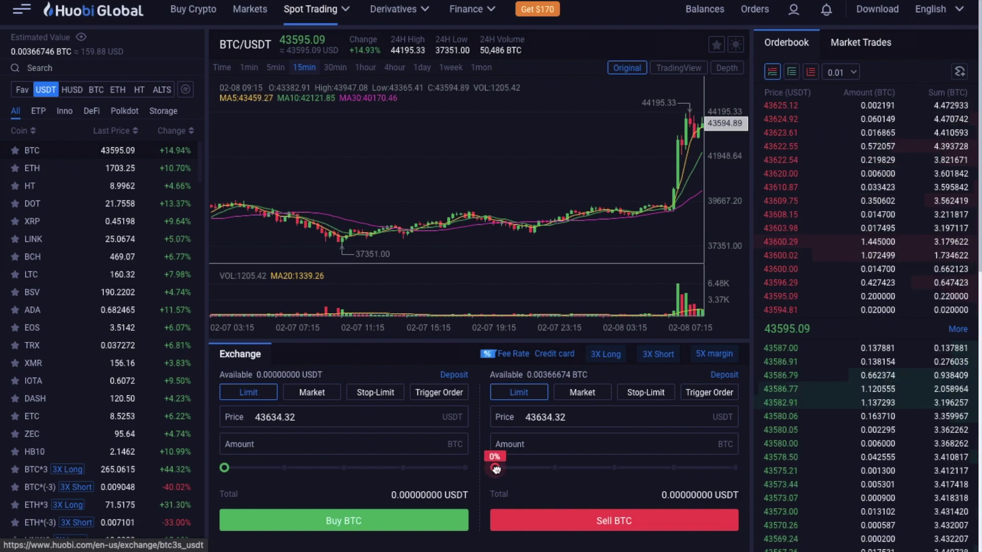
{"action": "left_click", "coordinate": [734, 468]}
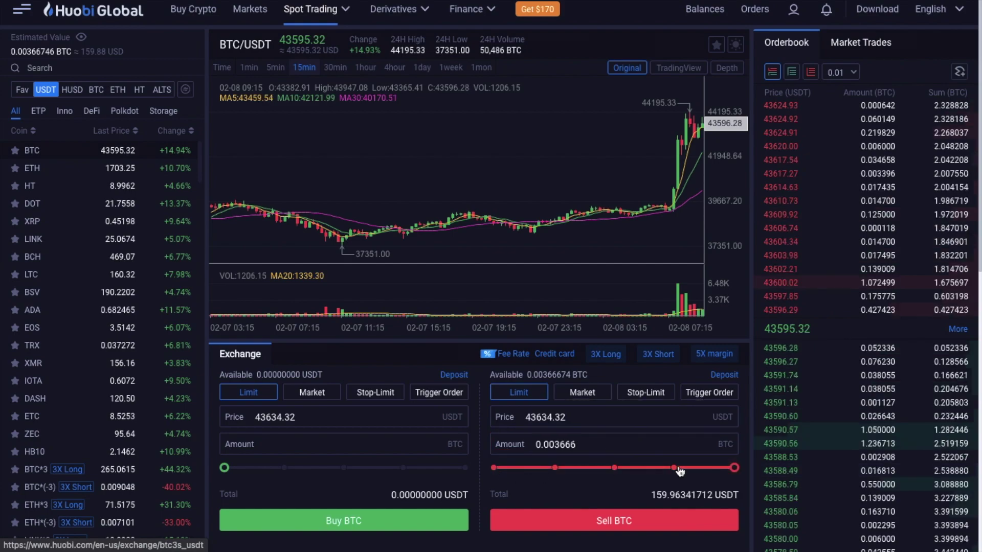
{"action": "left_click", "coordinate": [622, 528]}
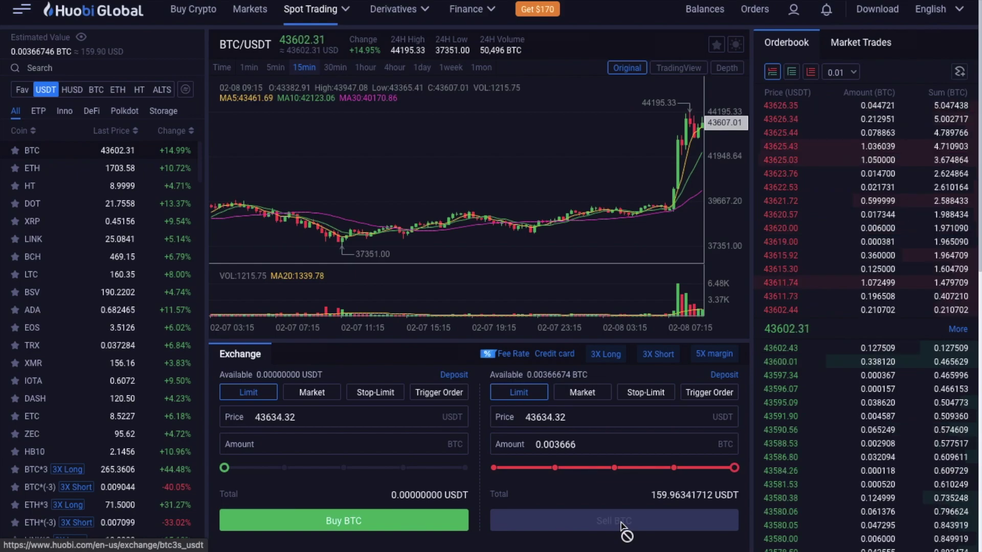
Scroll down to Open Orders to watch the BTC sell order fill.
{"action": "scroll", "coordinate": [29, 323], "scroll_direction": "down", "scroll_amount": 5}
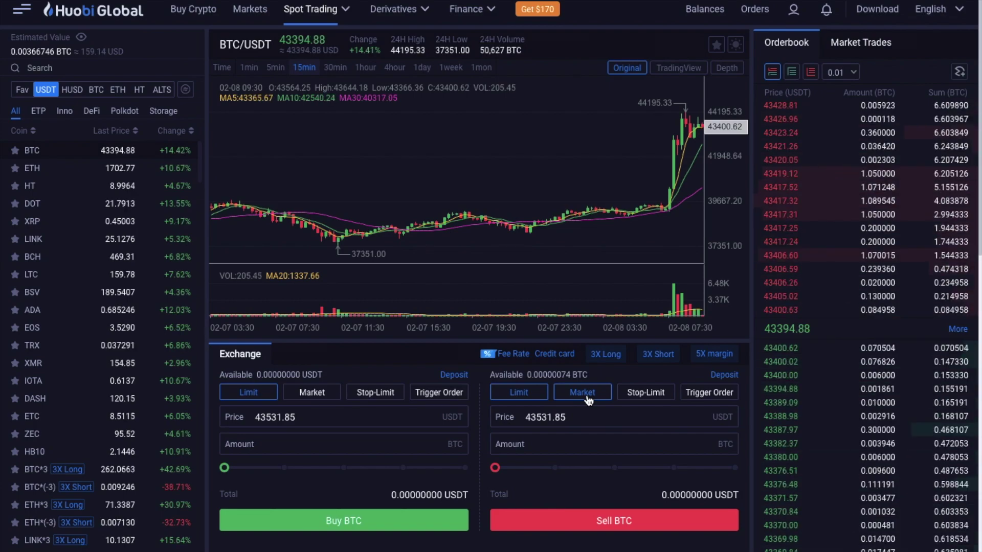
Go to the Exchange Account balances via the Balances menu and scroll down to USDT.
{"action": "mouse_move", "coordinate": [706, 18]}
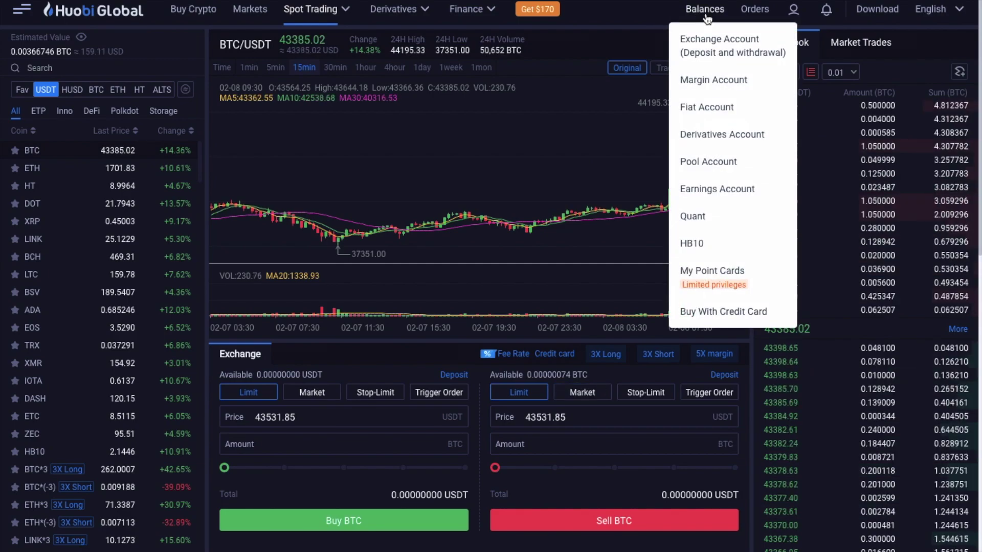
{"action": "left_click", "coordinate": [714, 49]}
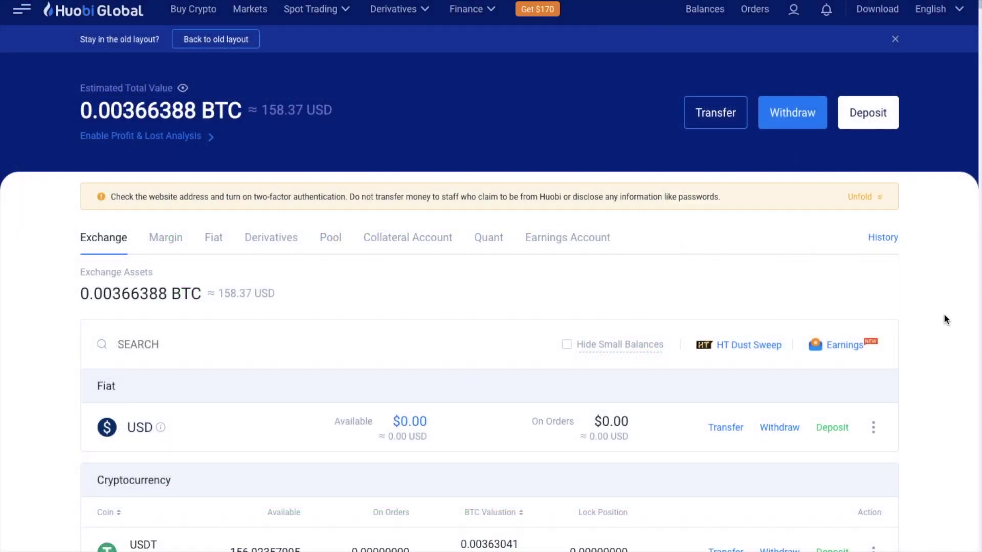
{"action": "scroll", "coordinate": [943, 317], "scroll_direction": "down", "scroll_amount": 2}
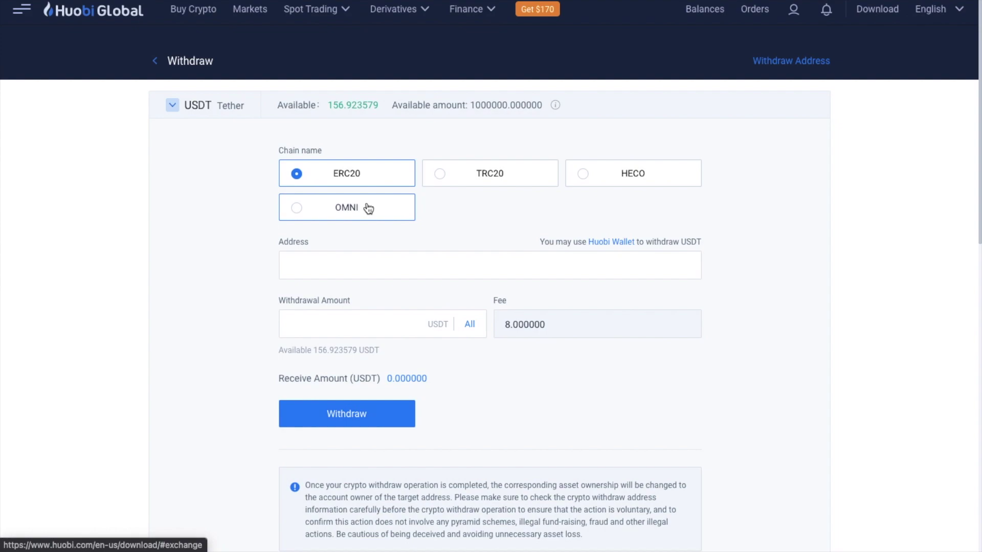
Paste the destination wallet address and set the full 156.923579 USDT balance as the withdrawal amount.
{"action": "left_click", "coordinate": [408, 262]}
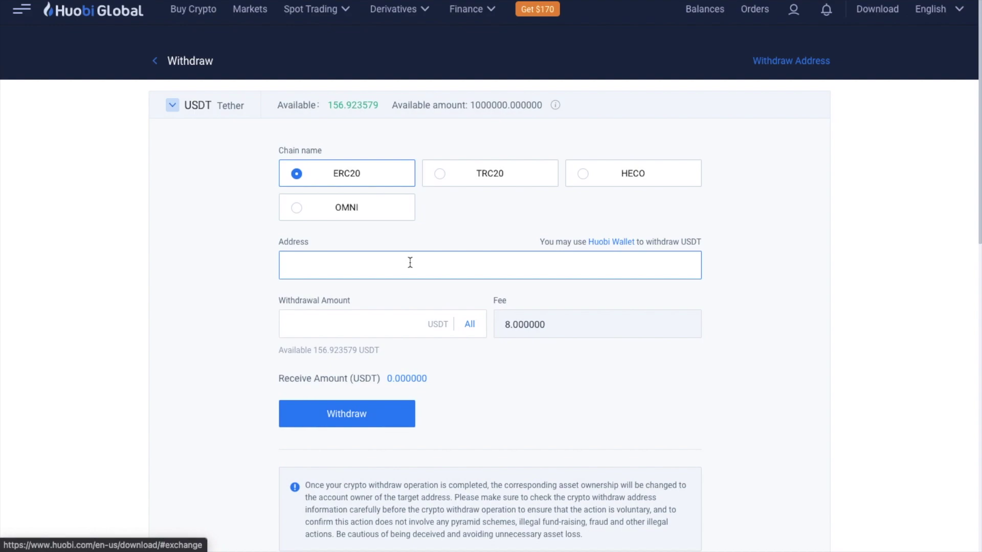
{"action": "type", "text": "0x687CF669dB77ca4252ce794855413B3949ef029D"}
{"action": "left_click", "coordinate": [376, 345]}
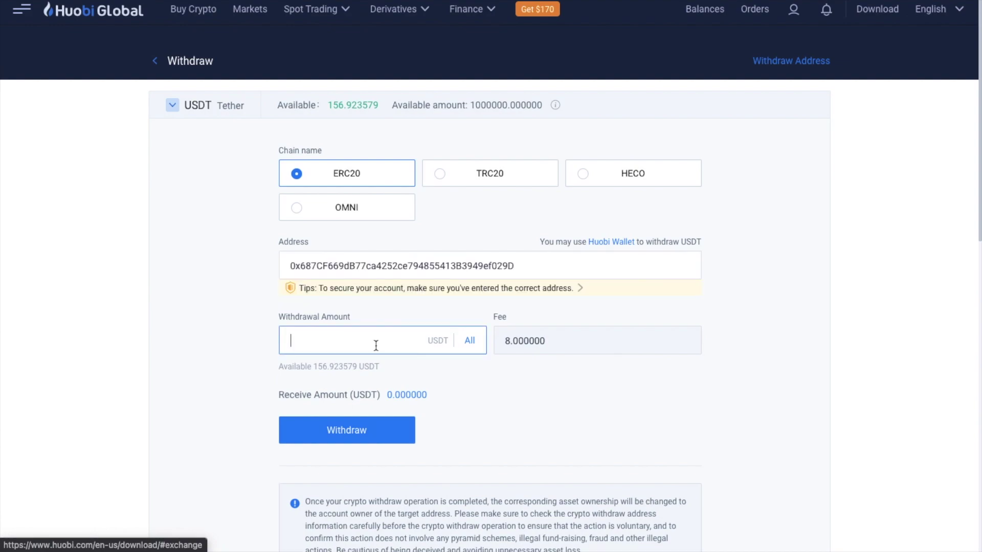
{"action": "left_click", "coordinate": [469, 341]}
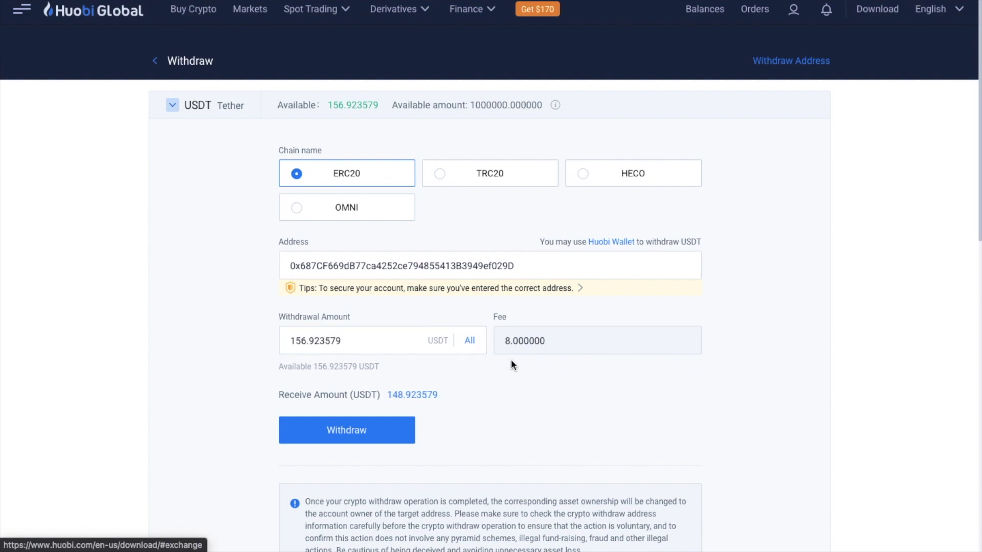